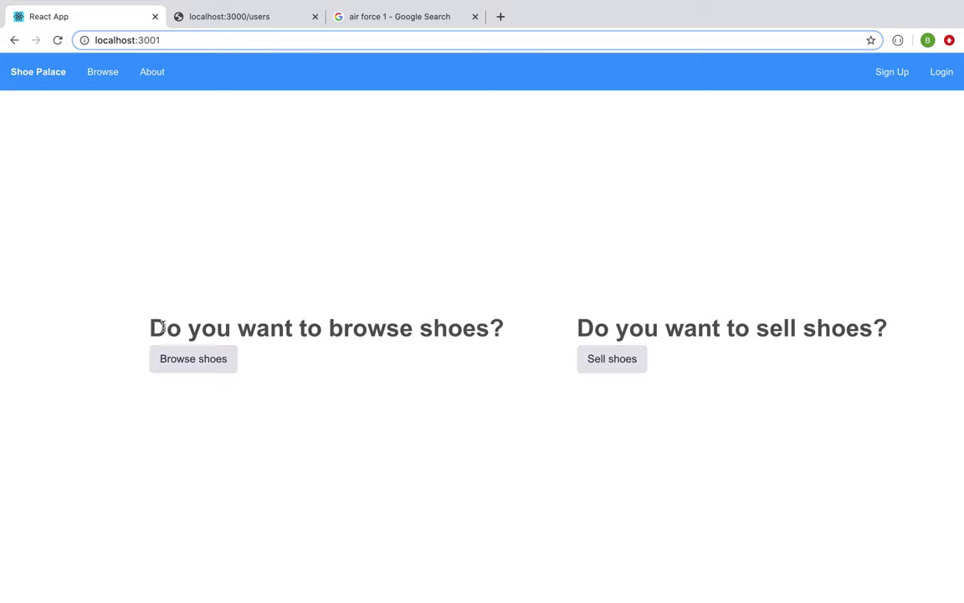
Step: Browse the full list of shoe listings and search them for 'yee'
{"action": "left_click", "coordinate": [195, 362]}
{"action": "scroll", "coordinate": [288, 301], "scroll_direction": "down", "scroll_amount": 2}
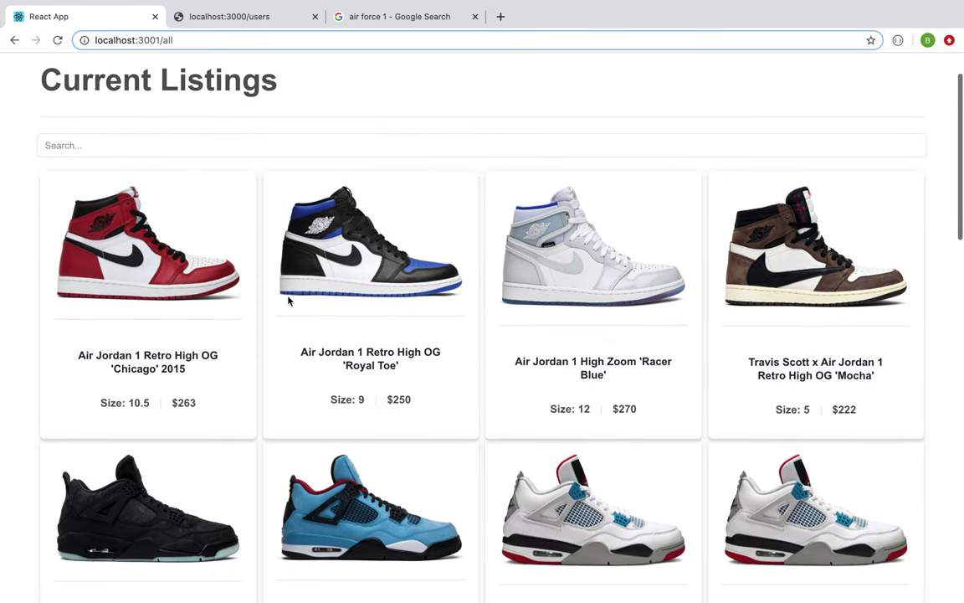
{"action": "scroll", "coordinate": [289, 301], "scroll_direction": "down", "scroll_amount": 2}
{"action": "scroll", "coordinate": [290, 301], "scroll_direction": "up", "scroll_amount": 4}
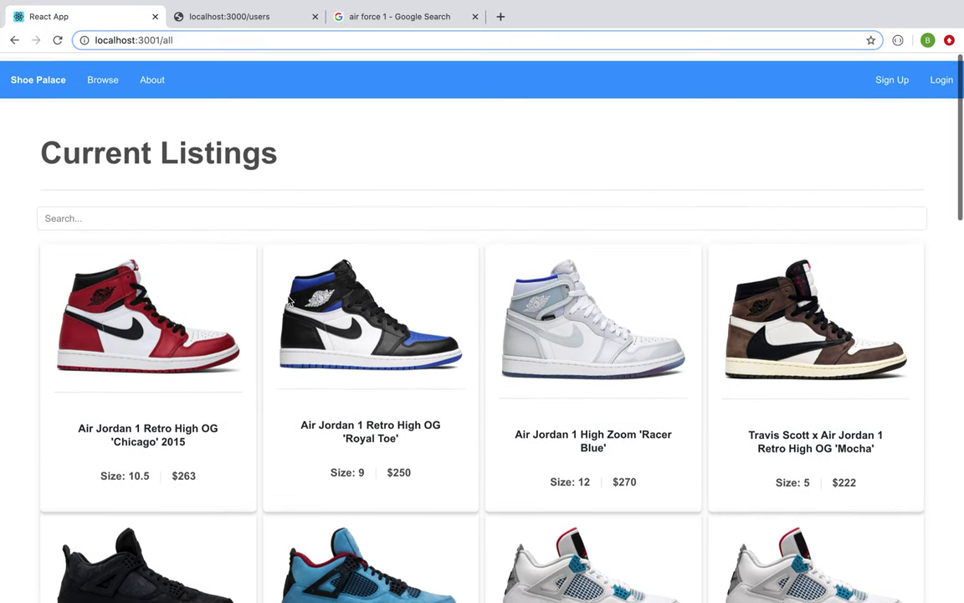
{"action": "left_click", "coordinate": [215, 209]}
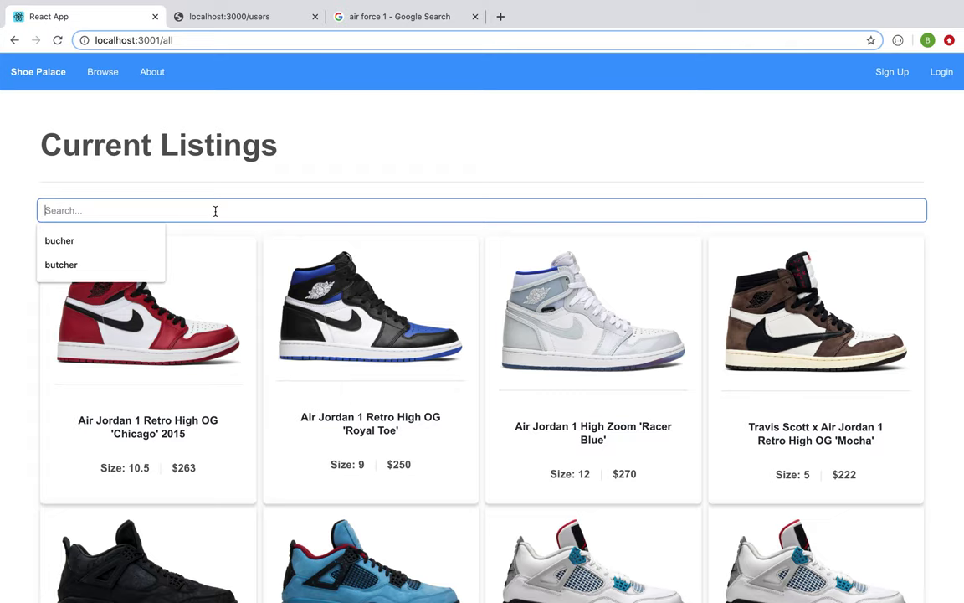
{"action": "type", "text": "yee"}
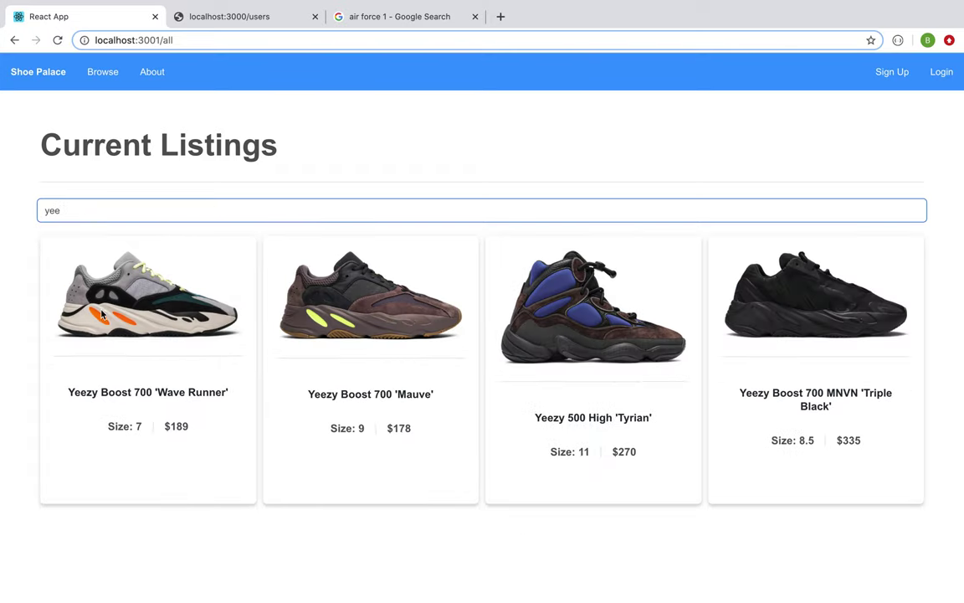
Step: Look through the About Us page, then return to the home page
{"action": "left_click", "coordinate": [40, 83]}
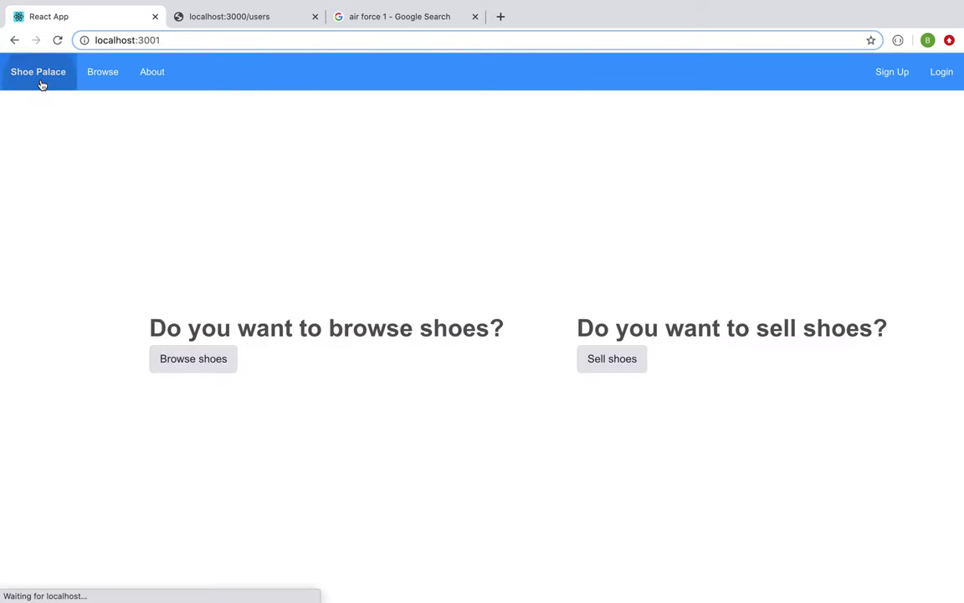
{"action": "left_click", "coordinate": [148, 84]}
{"action": "scroll", "coordinate": [209, 227], "scroll_direction": "down", "scroll_amount": 3}
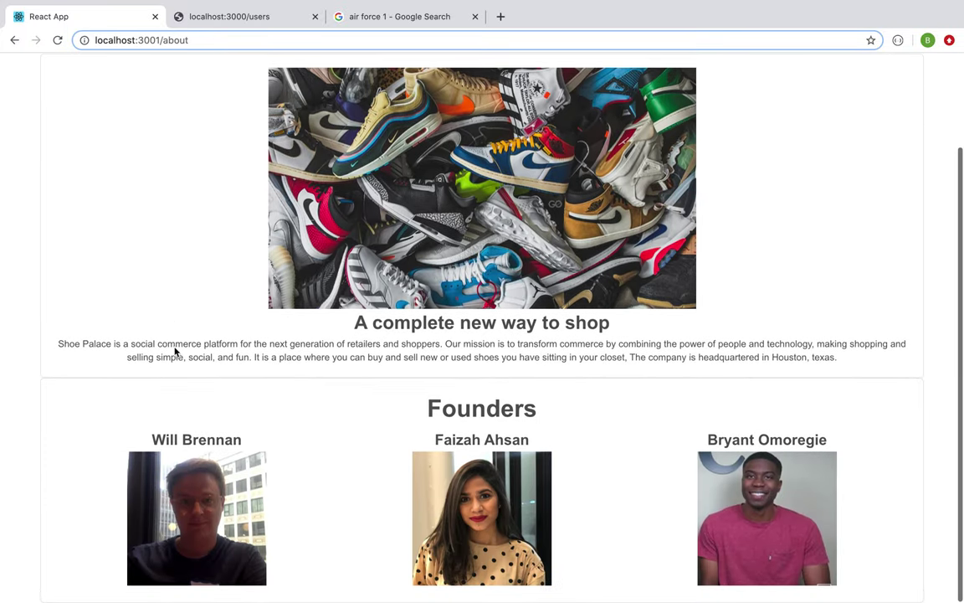
{"action": "scroll", "coordinate": [457, 455], "scroll_direction": "up", "scroll_amount": 3}
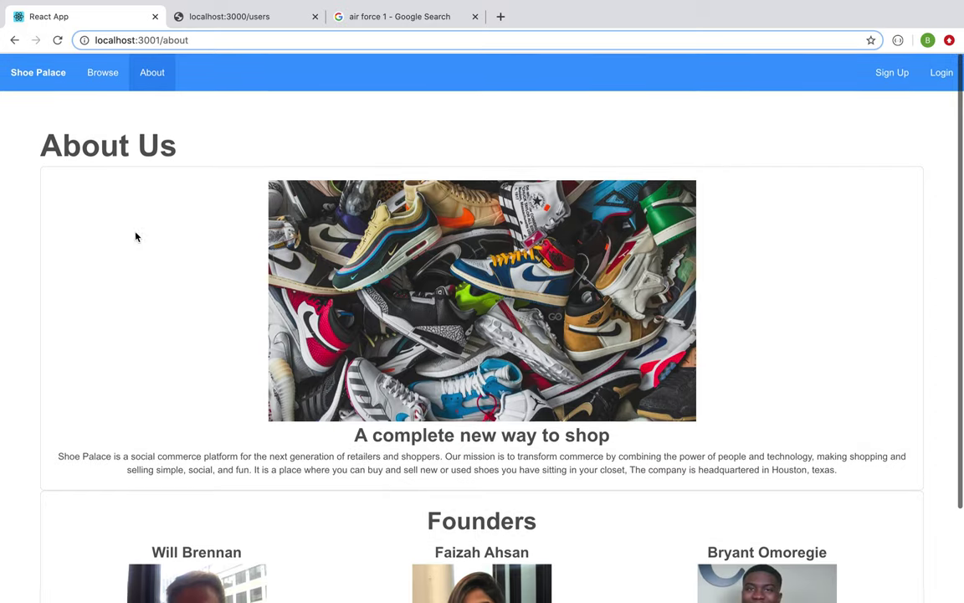
{"action": "left_click", "coordinate": [36, 79]}
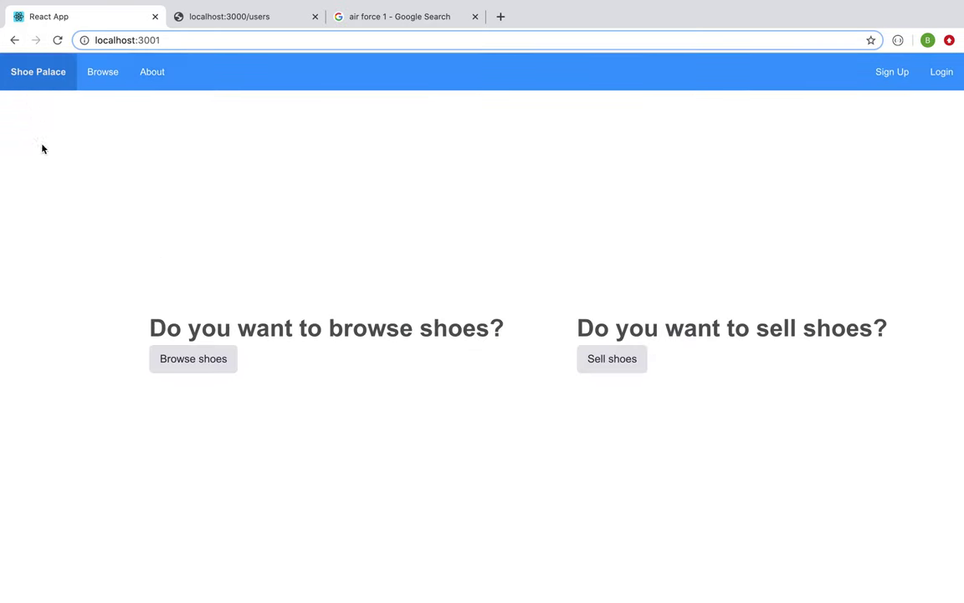
Step: Sign in via Sell shoes, using a saved email address and typing the account password
{"action": "left_click", "coordinate": [617, 361]}
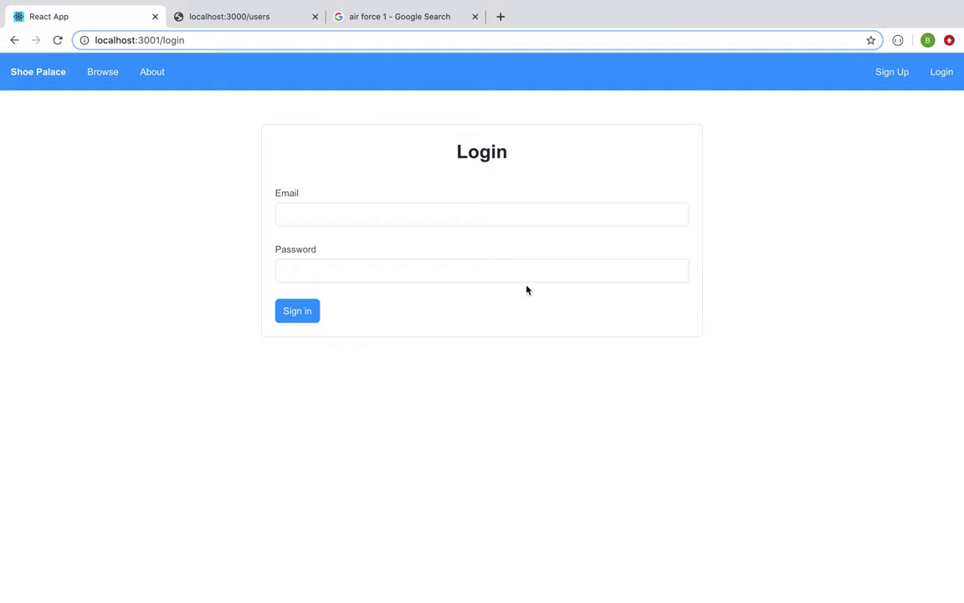
{"action": "left_click", "coordinate": [510, 222]}
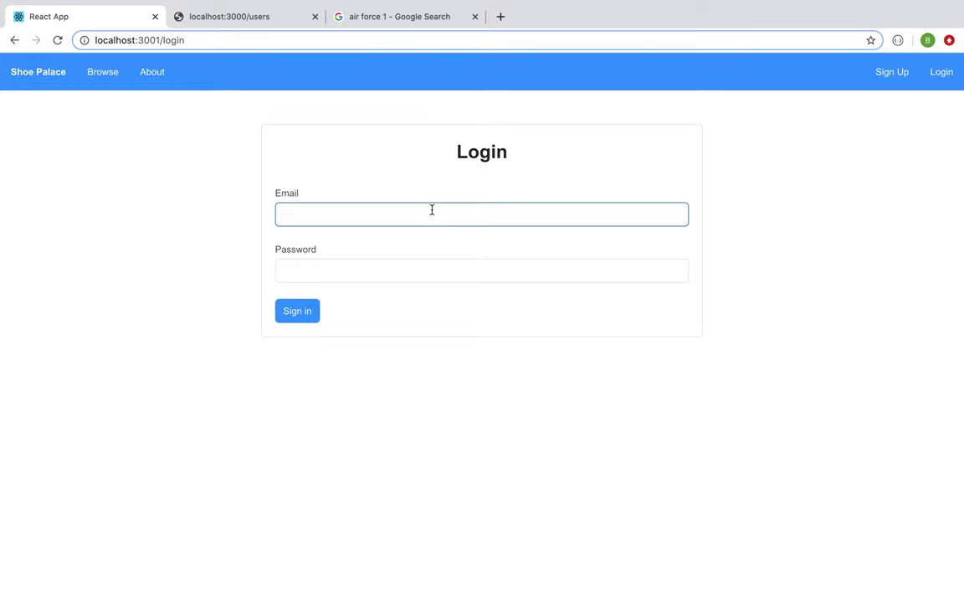
{"action": "left_click", "coordinate": [365, 211]}
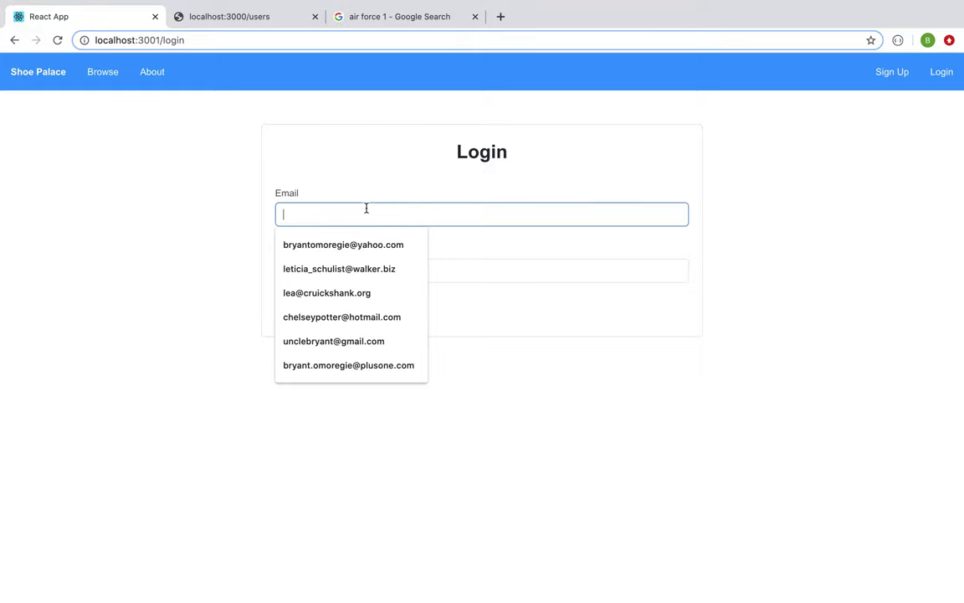
{"action": "key", "text": "Down"}
{"action": "key", "text": "Down"}
{"action": "key", "text": "Return"}
{"action": "left_click", "coordinate": [366, 270]}
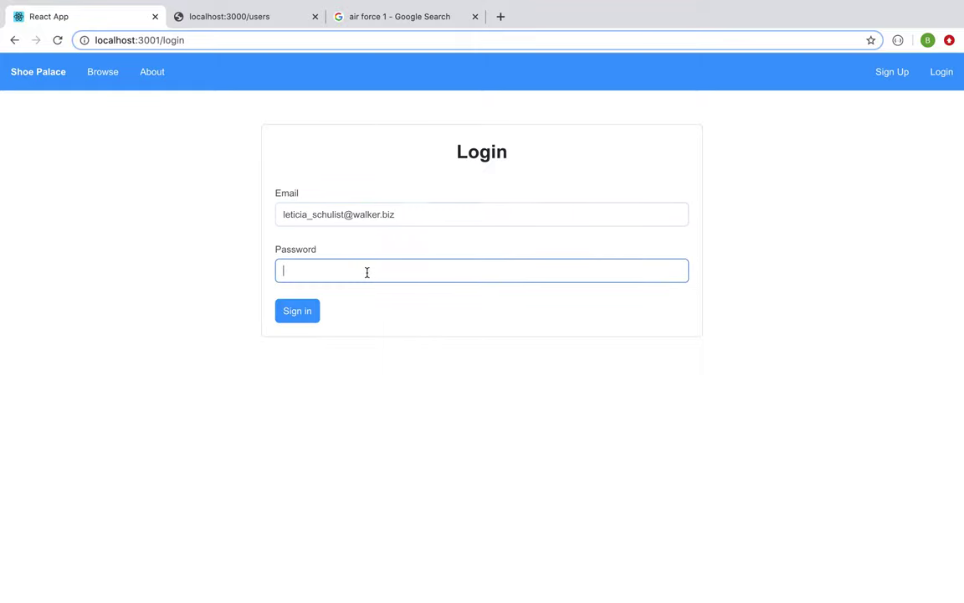
{"action": "type", "text": "pass"}
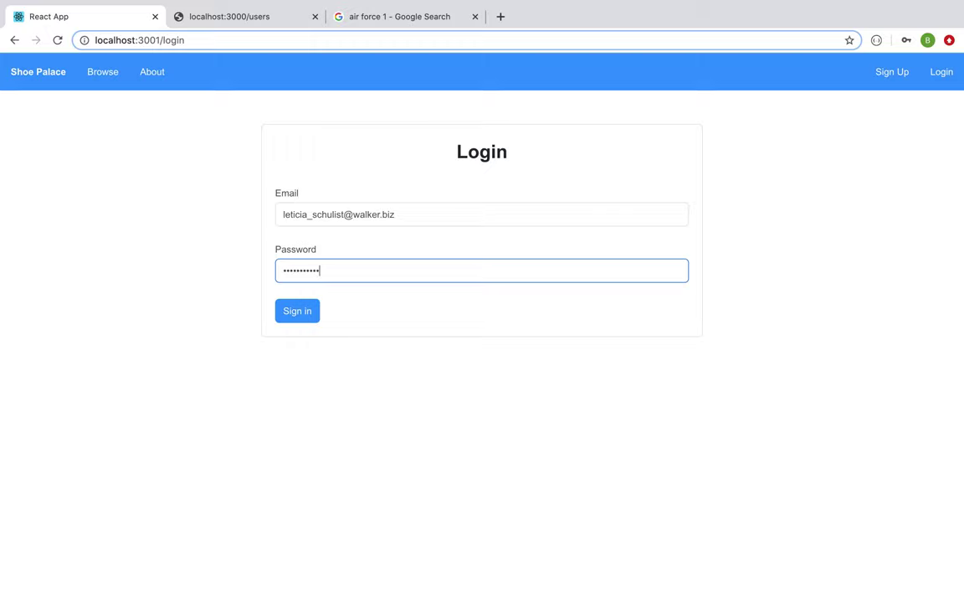
{"action": "left_click", "coordinate": [292, 317]}
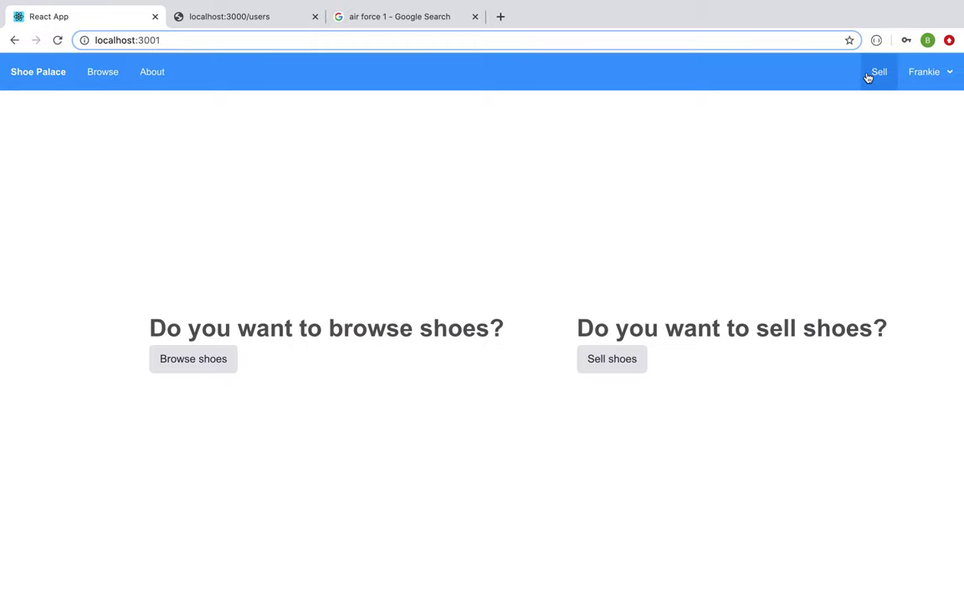
Step: Check the cart holding the $263 Air Jordan 1 'Chicago', then go back to all listings
{"action": "left_click", "coordinate": [951, 76]}
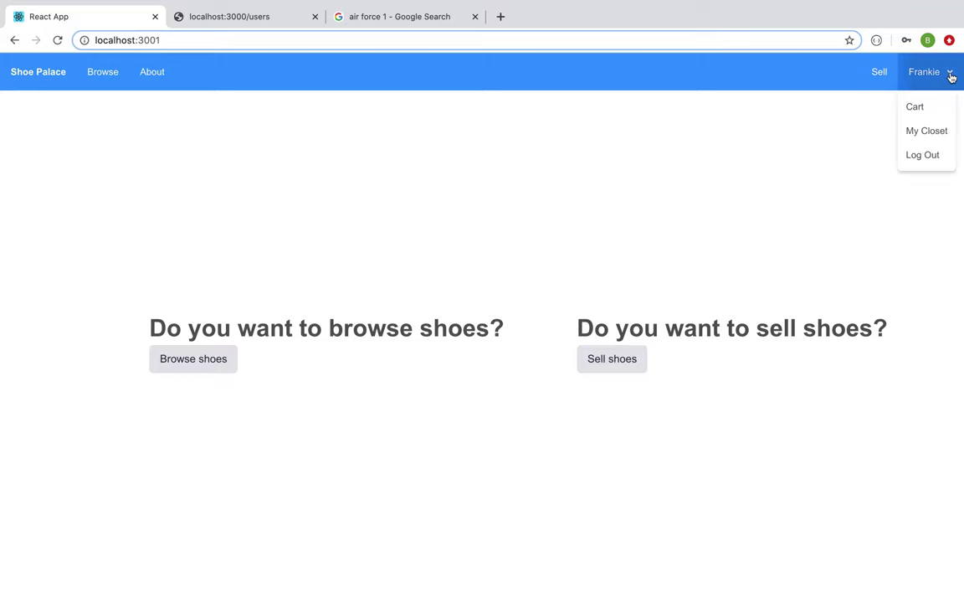
{"action": "left_click", "coordinate": [925, 108]}
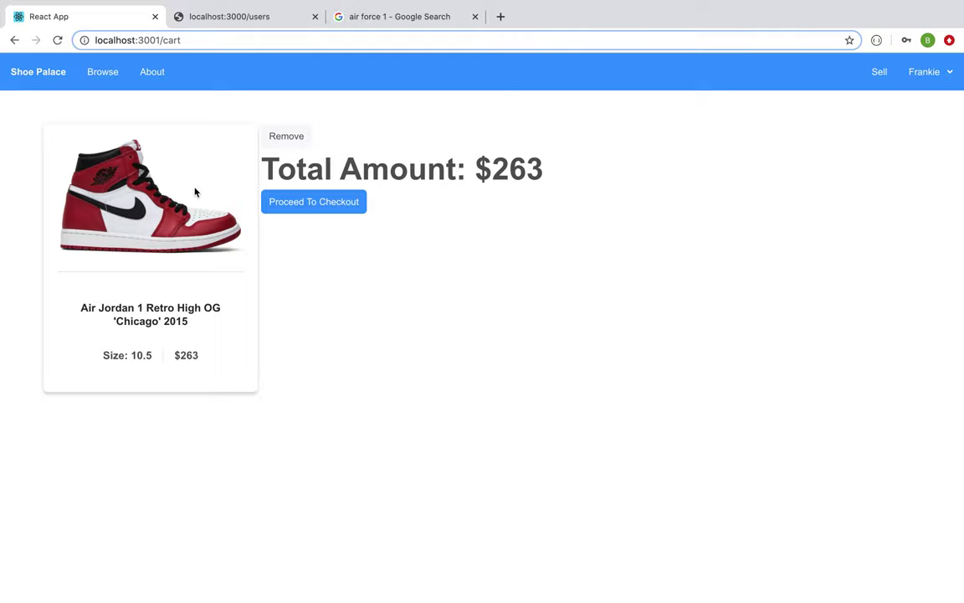
{"action": "left_click", "coordinate": [101, 74]}
Step: Add the $150 Air Max 90 'City Pack - Tokyo' to the cart and review the $413 total
{"action": "scroll", "coordinate": [360, 327], "scroll_direction": "down", "scroll_amount": 6}
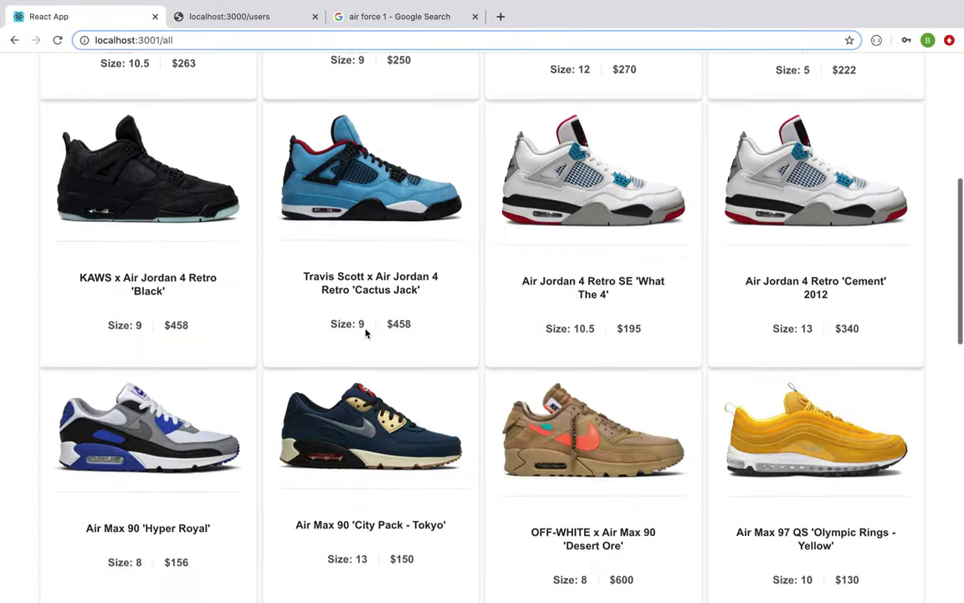
{"action": "left_click", "coordinate": [384, 352]}
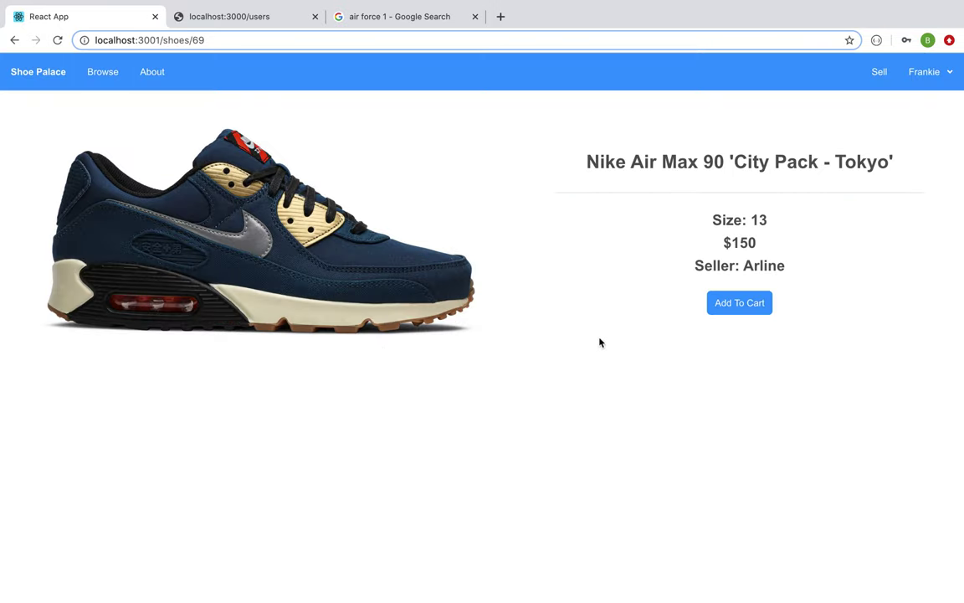
{"action": "left_click", "coordinate": [770, 285]}
{"action": "left_click", "coordinate": [925, 72]}
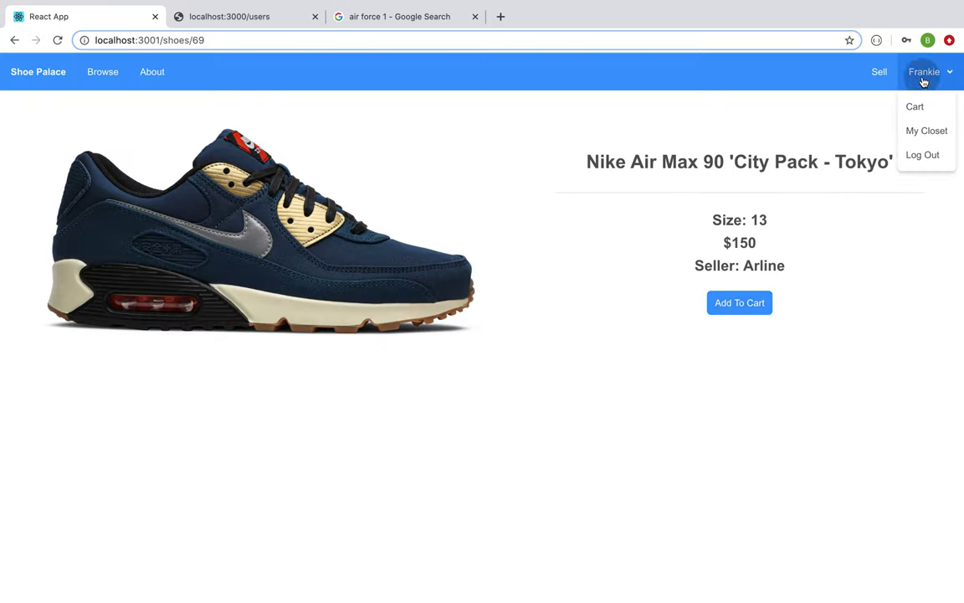
{"action": "left_click", "coordinate": [918, 107]}
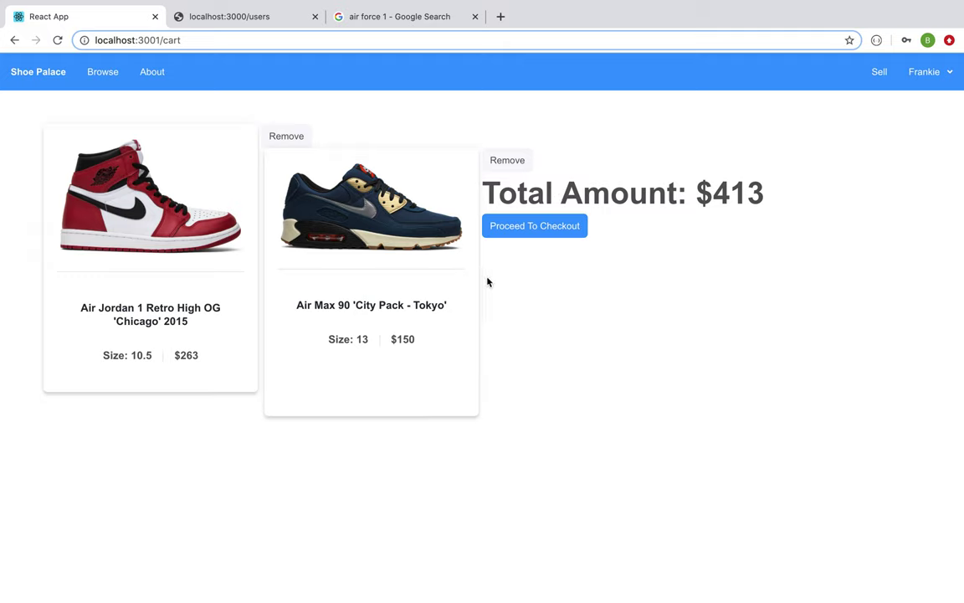
Step: Go to checkout and autofill the billing name, email and address
{"action": "left_click", "coordinate": [532, 232]}
{"action": "left_click", "coordinate": [268, 186]}
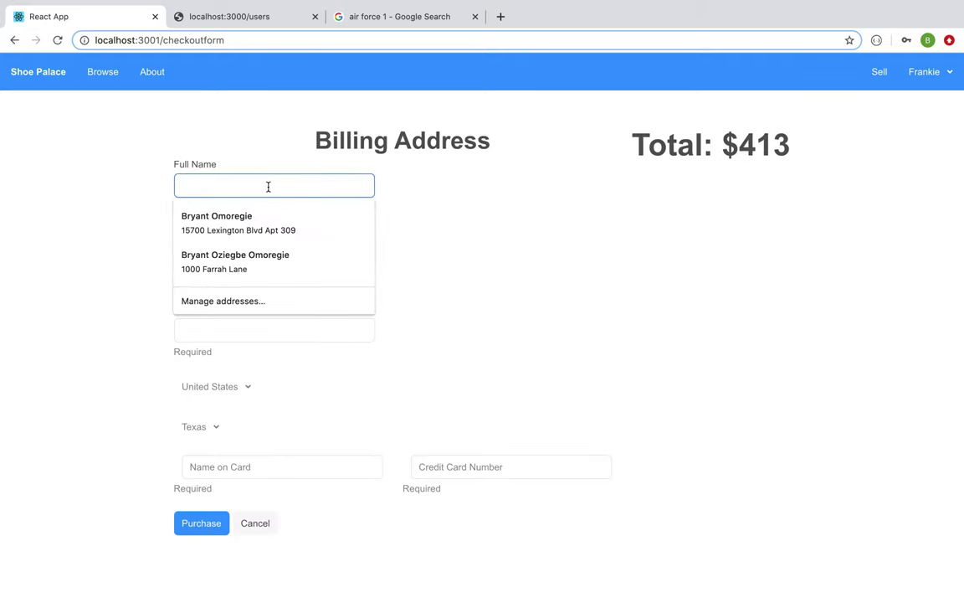
{"action": "left_click", "coordinate": [254, 216]}
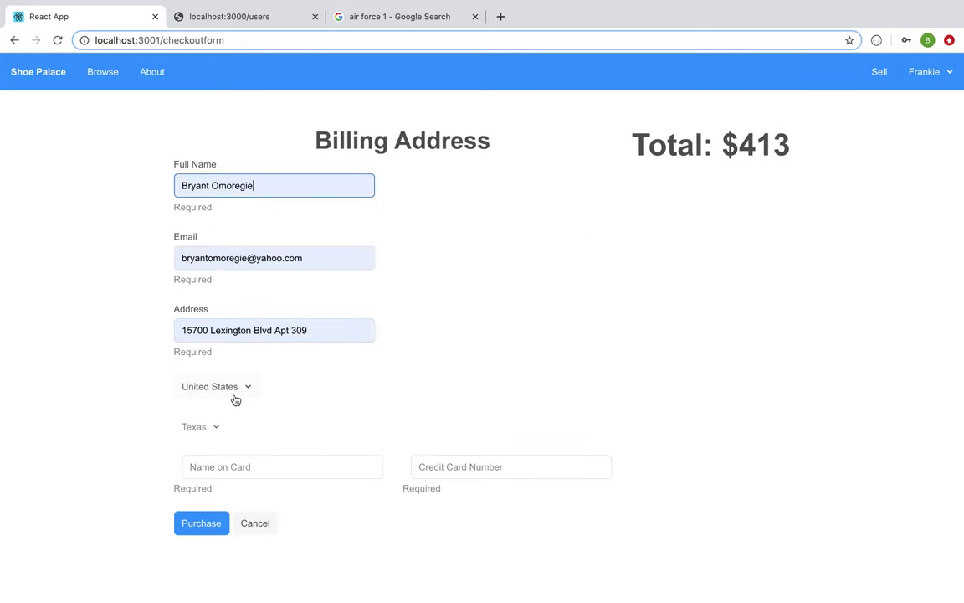
Step: Enter the cardholder's name in Name on Card, replacing a mistyped entry
{"action": "left_click", "coordinate": [229, 467]}
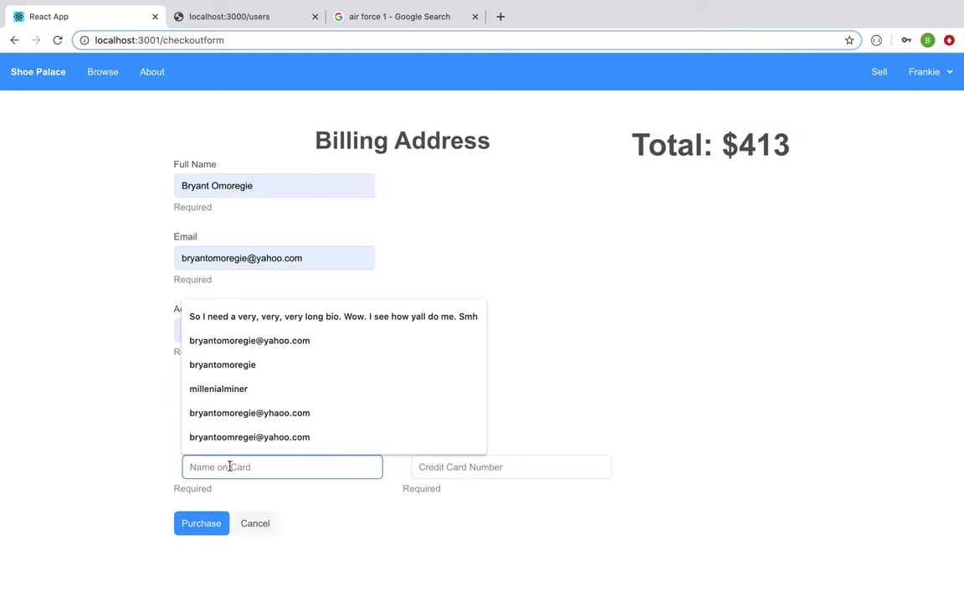
{"action": "type", "text": "1379297y7442"}
{"action": "key", "text": "BackSpace"}
{"action": "key", "text": "BackSpace"}
{"action": "key", "text": "BackSpace"}
{"action": "key", "text": "BackSpace"}
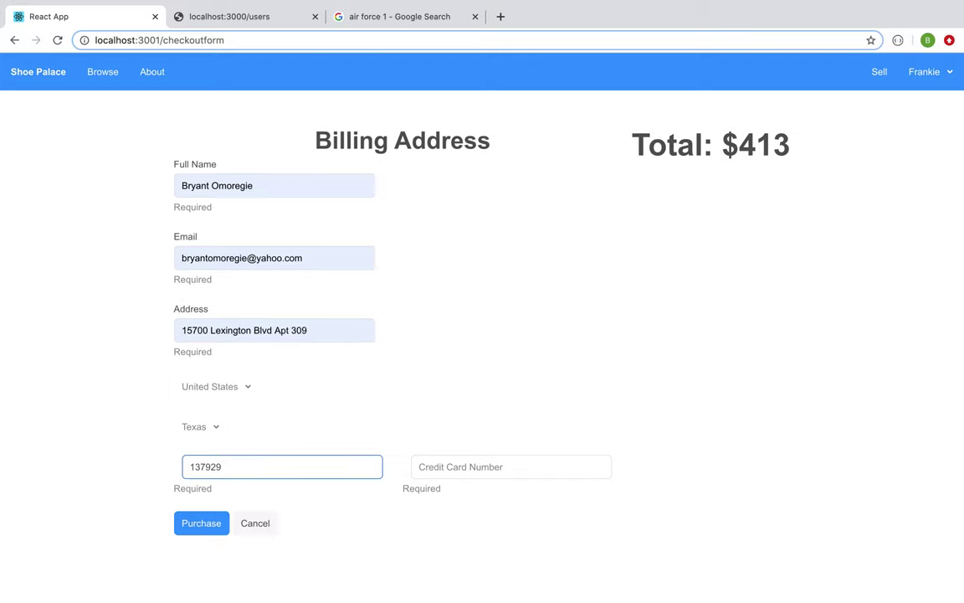
{"action": "left_click", "coordinate": [449, 465]}
{"action": "left_click_drag", "start_coordinate": [302, 476], "coordinate": [155, 471]}
{"action": "key", "text": "BackSpace"}
Step: Enter the card number and complete the $413 purchase
{"action": "left_click", "coordinate": [456, 462]}
{"action": "type", "text": "42"}
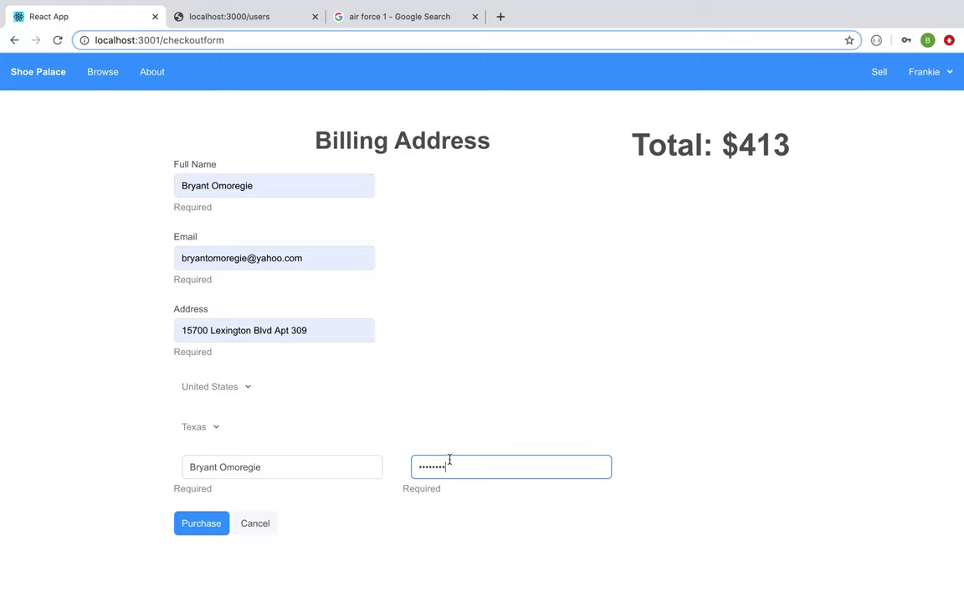
{"action": "type", "text": "42424244"}
{"action": "left_click", "coordinate": [189, 534]}
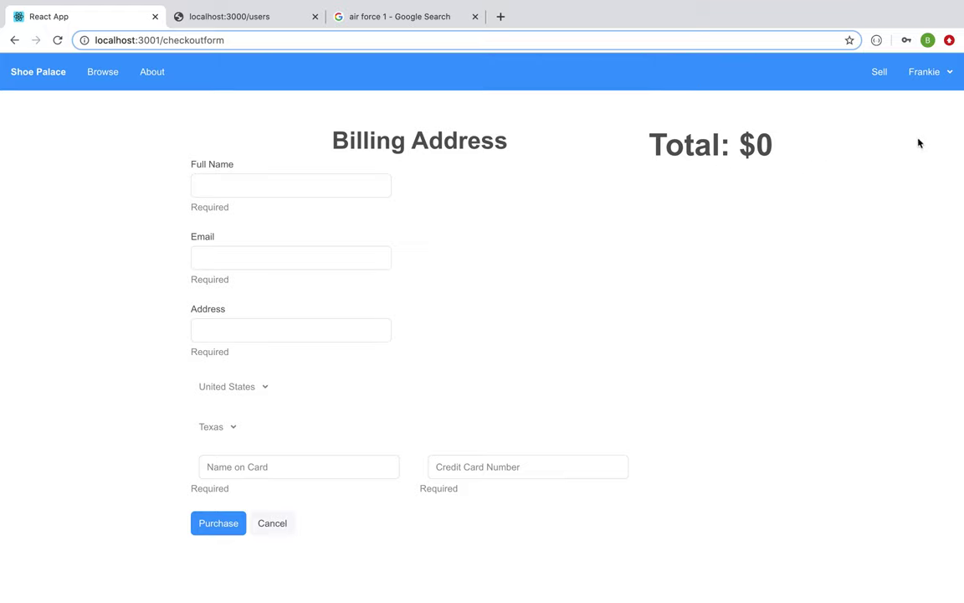
{"action": "left_click", "coordinate": [925, 82]}
Step: Check the emptied $0 cart, then look through the current shoe listings
{"action": "left_click", "coordinate": [915, 111]}
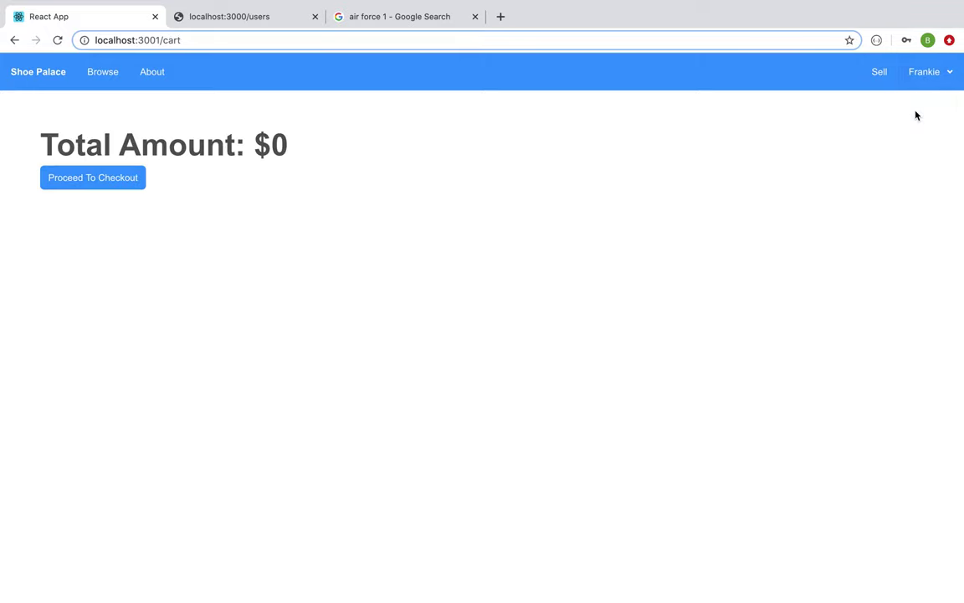
{"action": "left_click", "coordinate": [102, 82]}
{"action": "left_click", "coordinate": [207, 214]}
{"action": "scroll", "coordinate": [205, 220], "scroll_direction": "down", "scroll_amount": 1}
{"action": "scroll", "coordinate": [208, 221], "scroll_direction": "down", "scroll_amount": 5}
{"action": "scroll", "coordinate": [208, 222], "scroll_direction": "up", "scroll_amount": 10}
{"action": "left_click", "coordinate": [125, 134]}
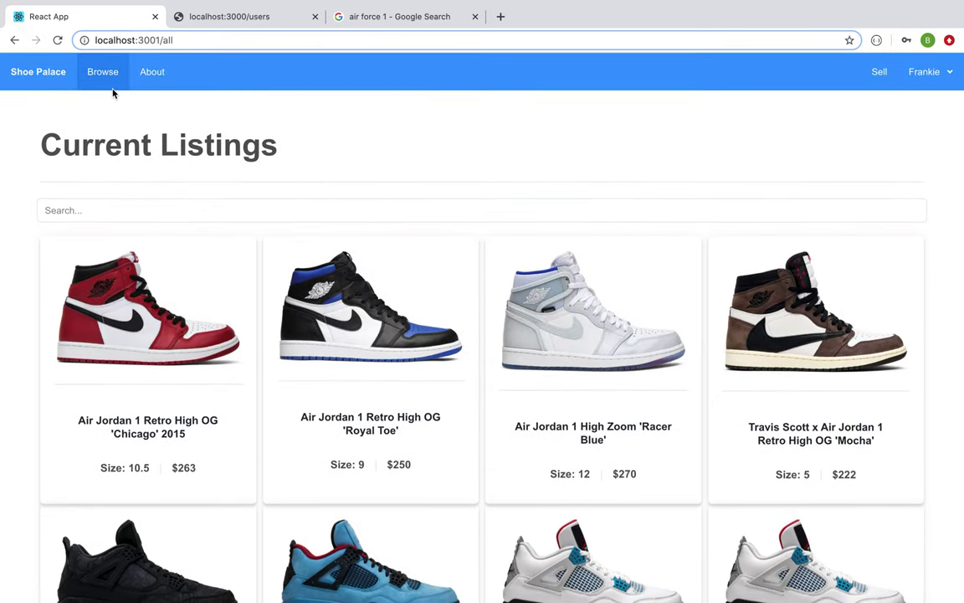
Step: Fill the sell form with model Kobe's, size 12, brand Nike and price 100
{"action": "left_click", "coordinate": [881, 74]}
{"action": "left_click", "coordinate": [500, 213]}
{"action": "left_click", "coordinate": [371, 243]}
{"action": "left_click", "coordinate": [362, 266]}
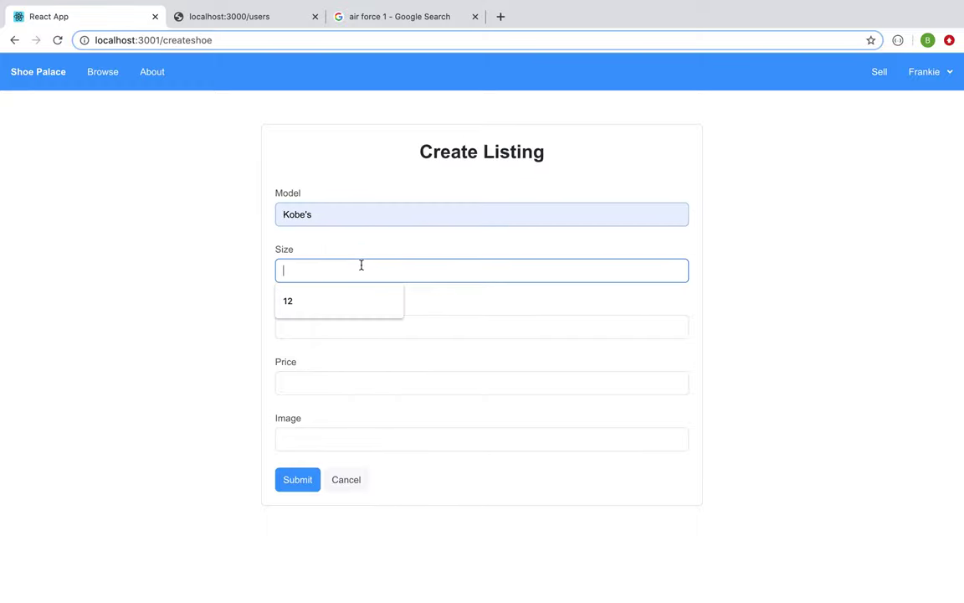
{"action": "left_click", "coordinate": [334, 298]}
{"action": "left_click", "coordinate": [334, 319]}
{"action": "left_click", "coordinate": [333, 359]}
{"action": "left_click", "coordinate": [325, 387]}
{"action": "left_click", "coordinate": [328, 421]}
{"action": "left_click", "coordinate": [326, 438]}
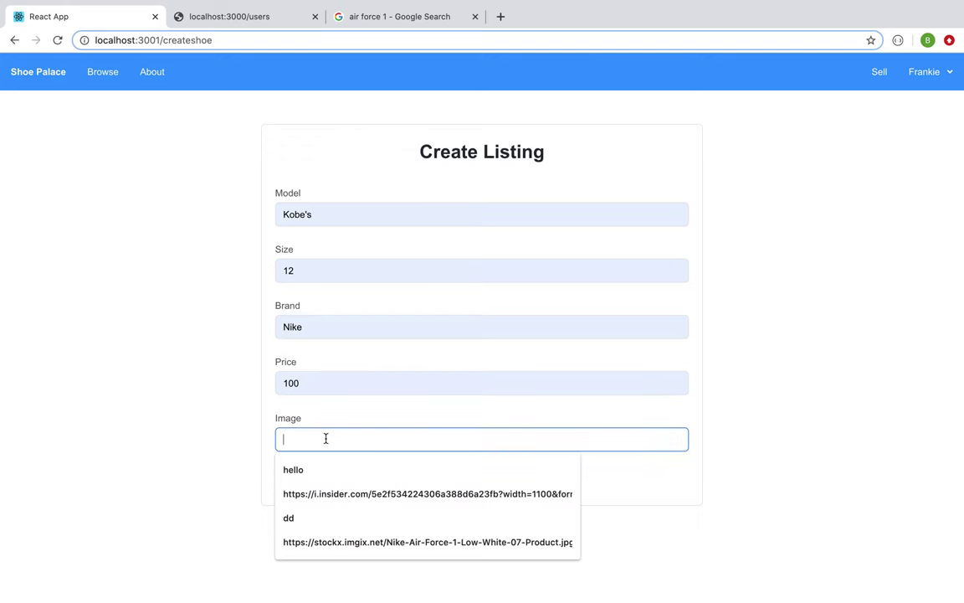
{"action": "left_click", "coordinate": [374, 25]}
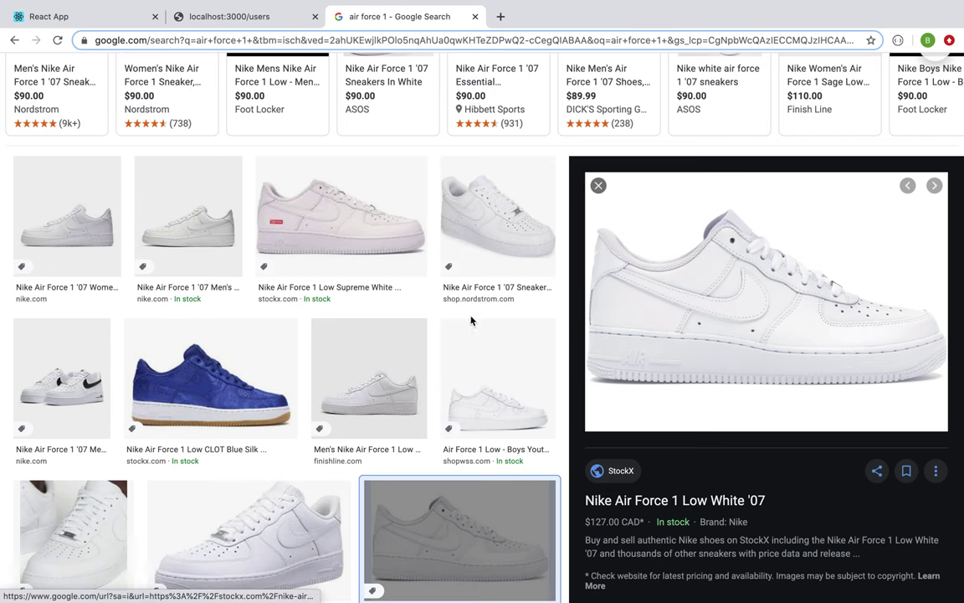
Step: Copy the image address of the blue CLOT silk Air Force 1 photo, then return to Shoe Palace
{"action": "right_click", "coordinate": [673, 274]}
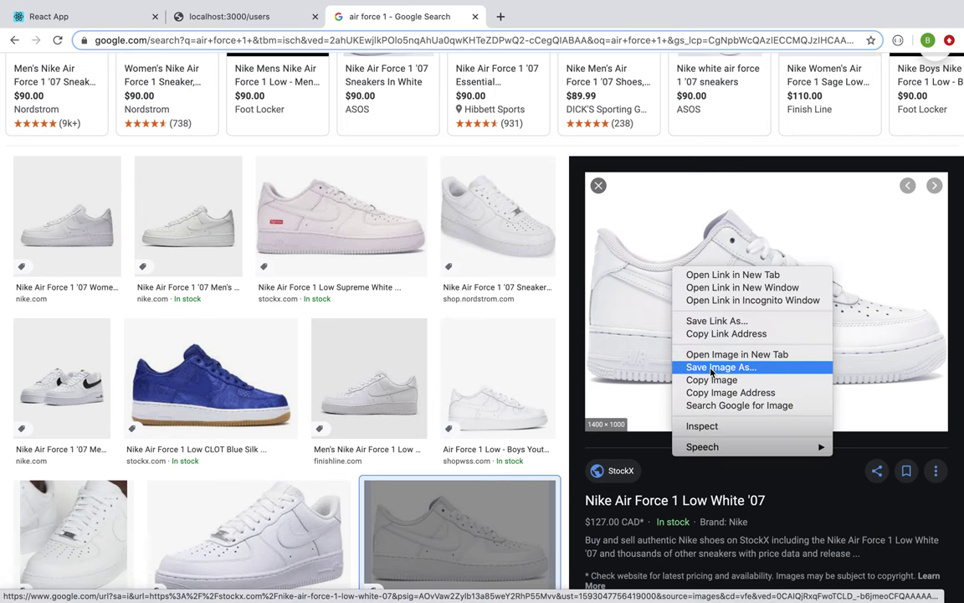
{"action": "left_click", "coordinate": [251, 365]}
{"action": "left_click", "coordinate": [251, 366]}
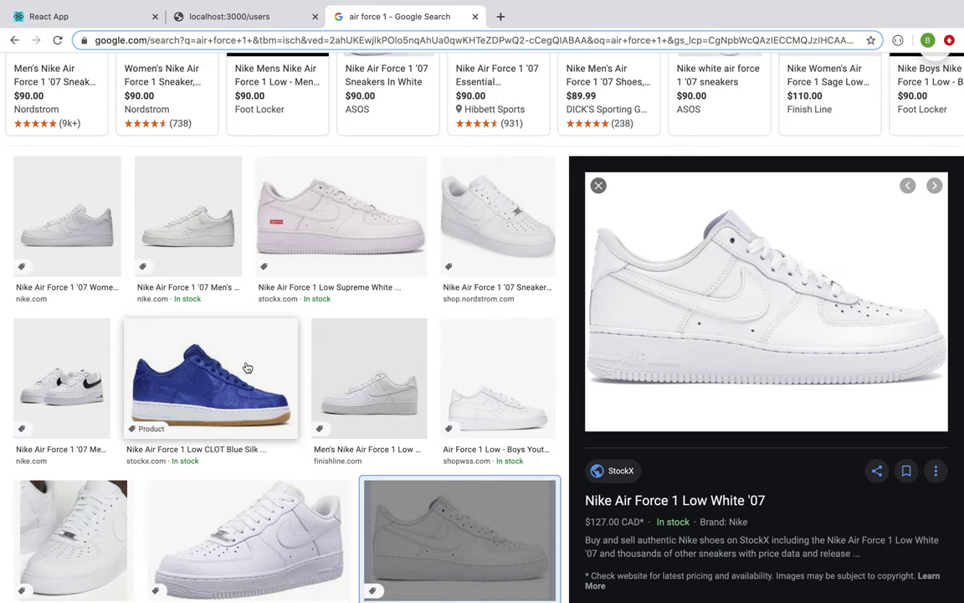
{"action": "right_click", "coordinate": [761, 195]}
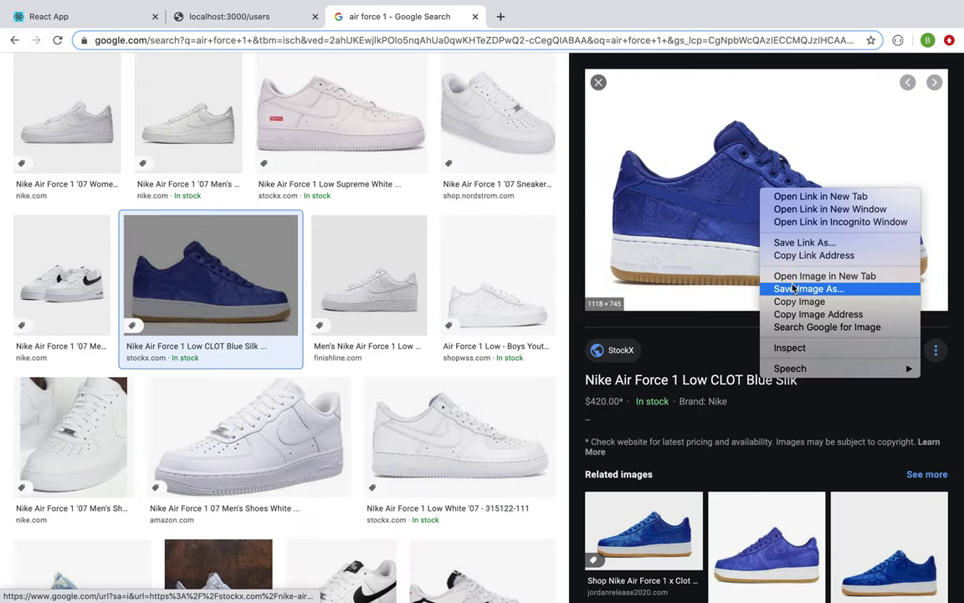
{"action": "left_click", "coordinate": [805, 315]}
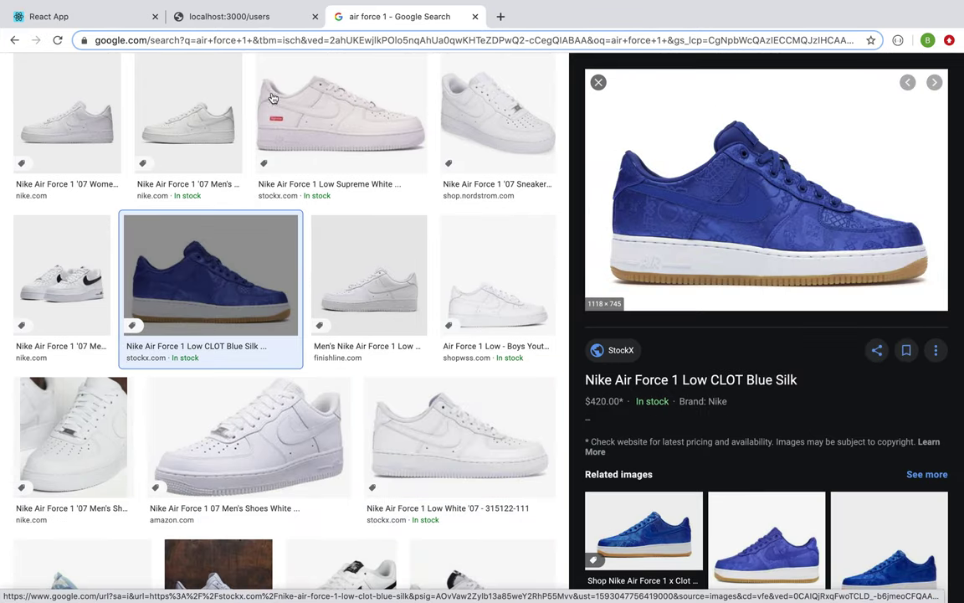
{"action": "left_click", "coordinate": [237, 18]}
{"action": "left_click", "coordinate": [89, 15]}
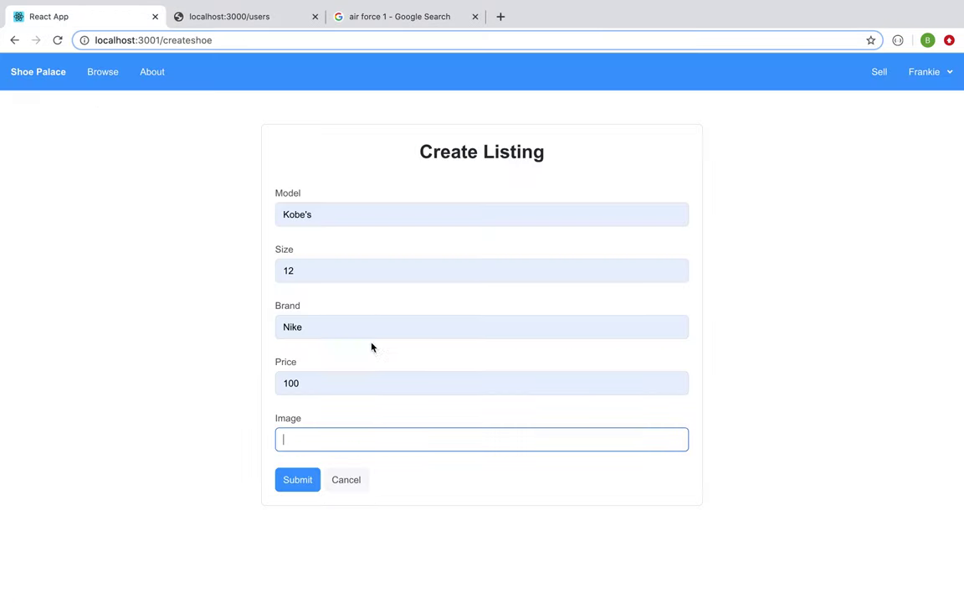
Step: Paste the image URL, submit the Kobe's listing and review it in My Closet
{"action": "key", "text": "ctrl+v"}
{"action": "left_click", "coordinate": [298, 484]}
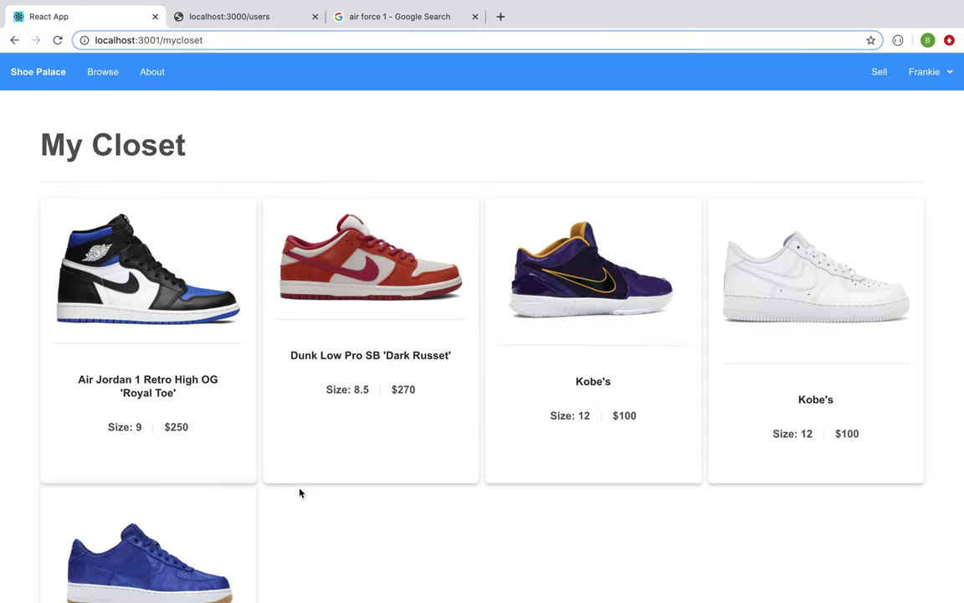
{"action": "scroll", "coordinate": [398, 307], "scroll_direction": "down", "scroll_amount": 2}
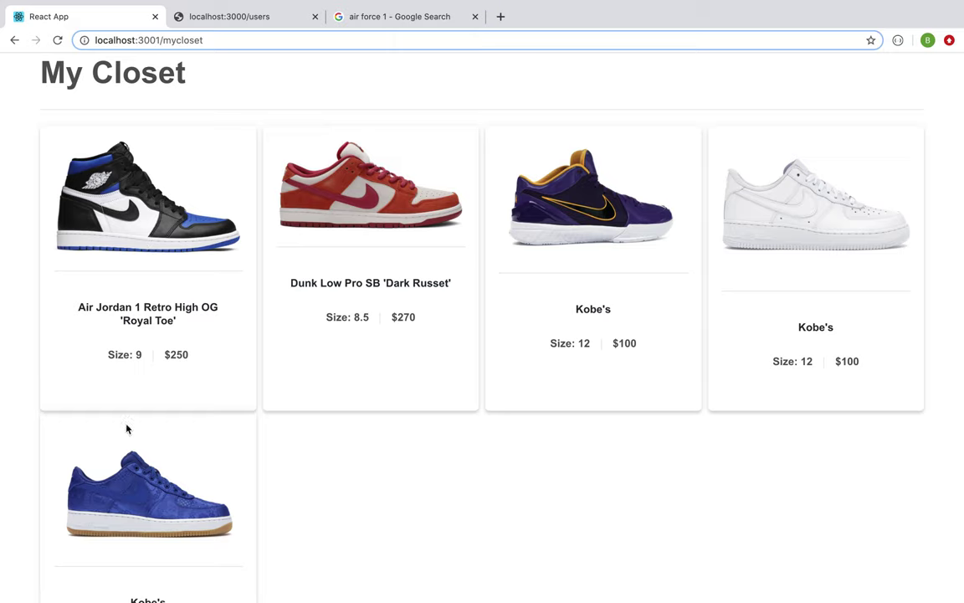
{"action": "scroll", "coordinate": [73, 344], "scroll_direction": "down", "scroll_amount": 3}
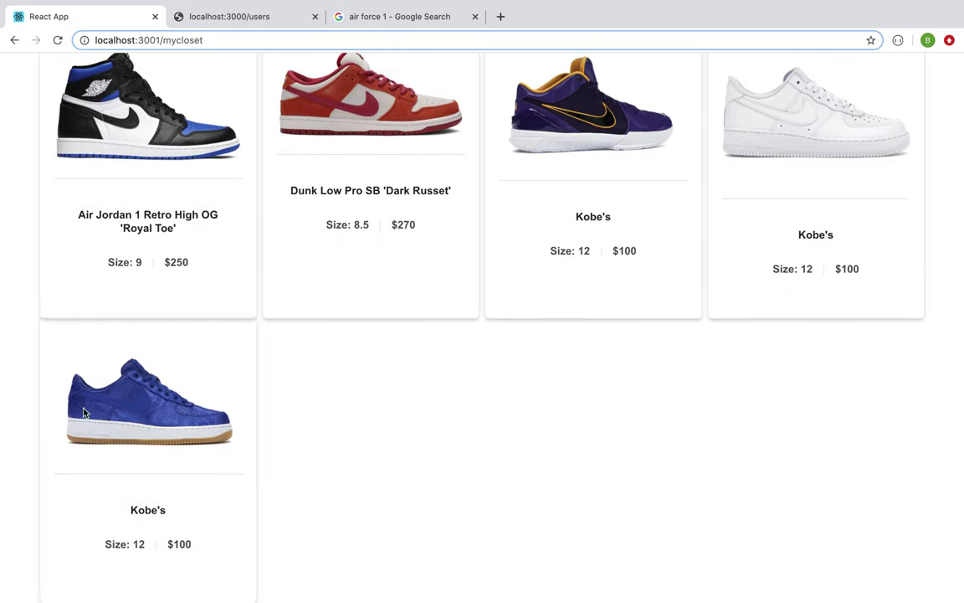
{"action": "scroll", "coordinate": [163, 385], "scroll_direction": "up", "scroll_amount": 5}
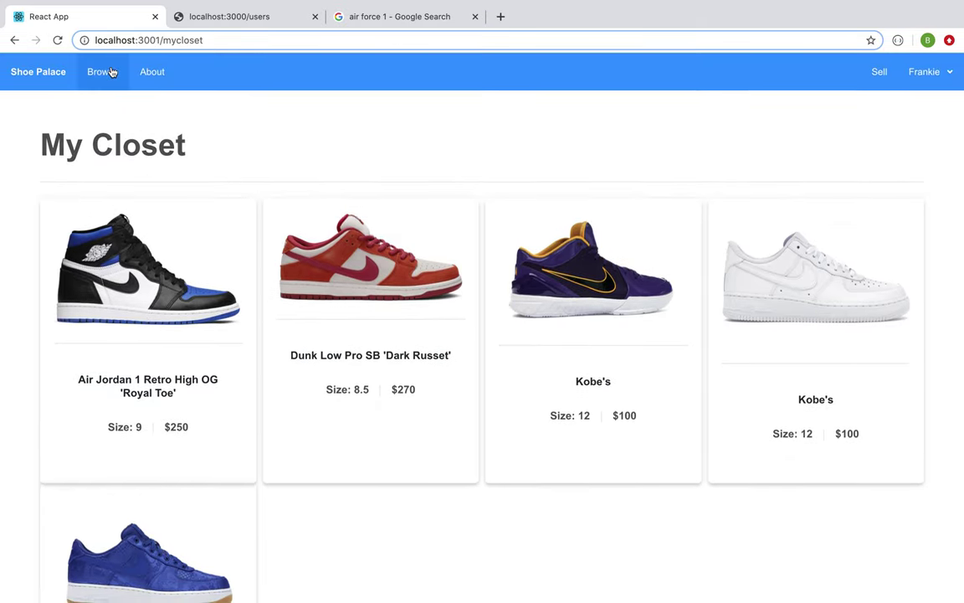
Step: Confirm the new Kobe's shoe appears in Current Listings
{"action": "left_click", "coordinate": [103, 72]}
{"action": "scroll", "coordinate": [278, 297], "scroll_direction": "down", "scroll_amount": 10}
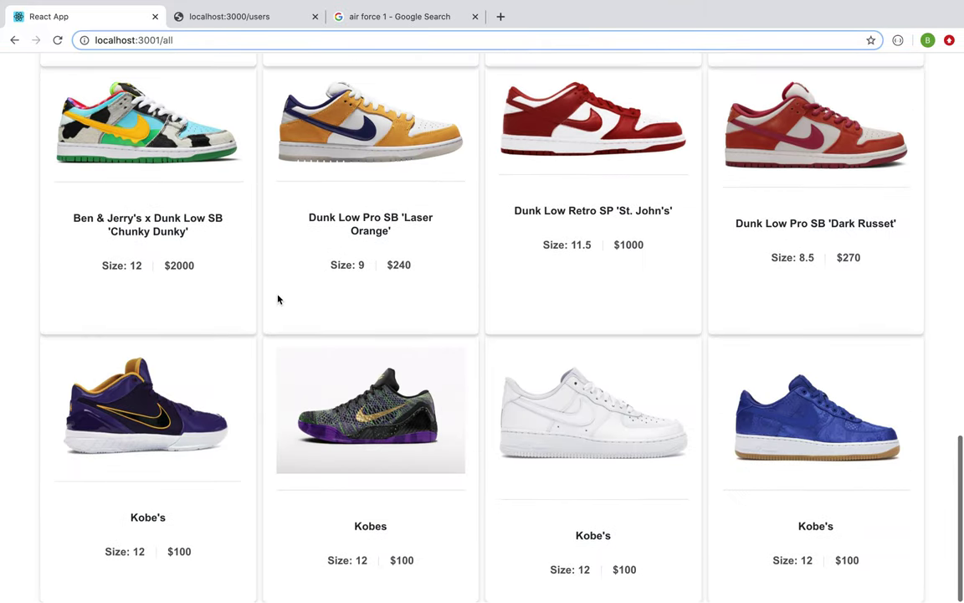
{"action": "scroll", "coordinate": [695, 349], "scroll_direction": "up", "scroll_amount": 7}
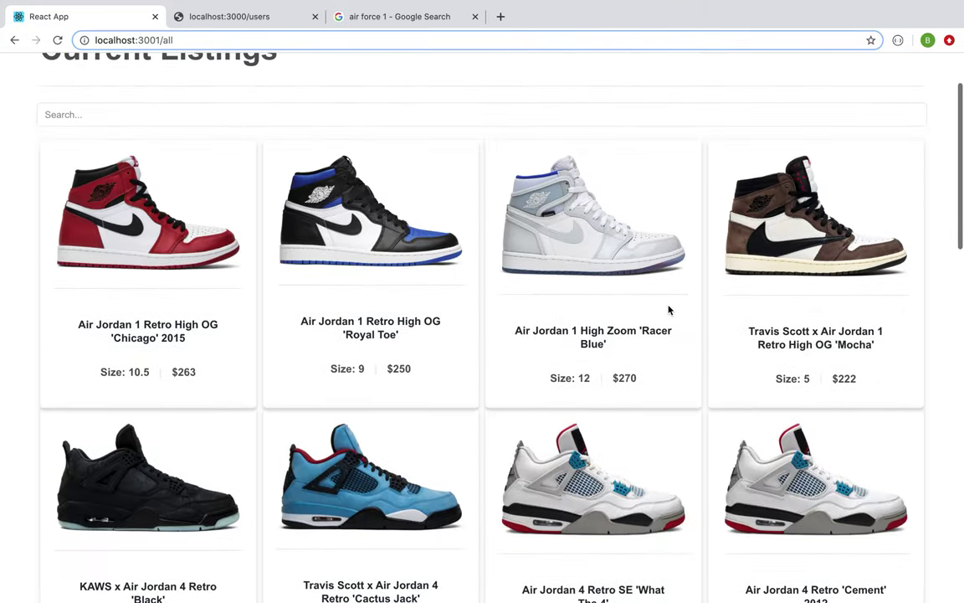
{"action": "scroll", "coordinate": [603, 253], "scroll_direction": "up", "scroll_amount": 2}
Step: Return to the home page and log out from the account dropdown
{"action": "left_click", "coordinate": [18, 84]}
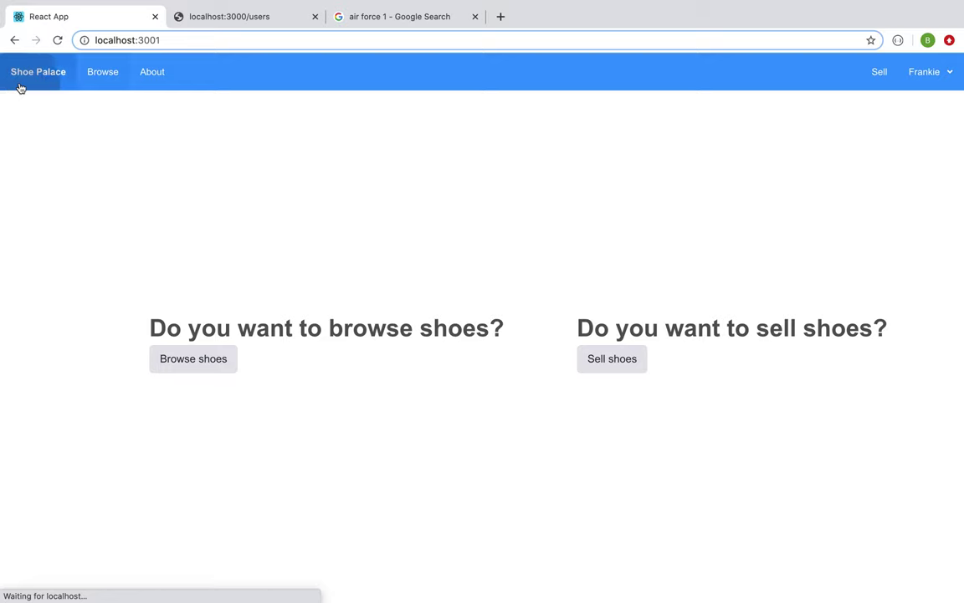
{"action": "left_click", "coordinate": [943, 73]}
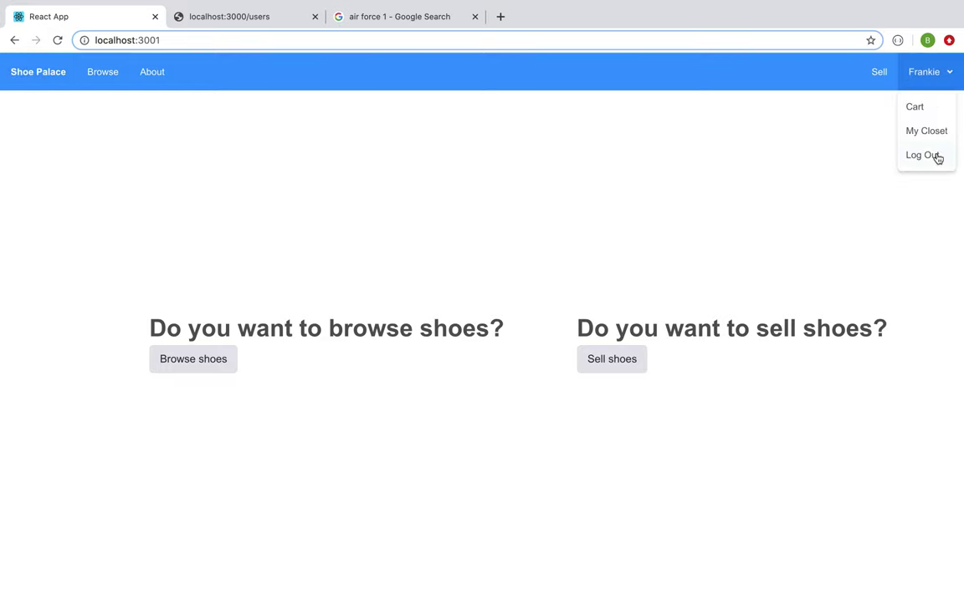
{"action": "left_click", "coordinate": [937, 157]}
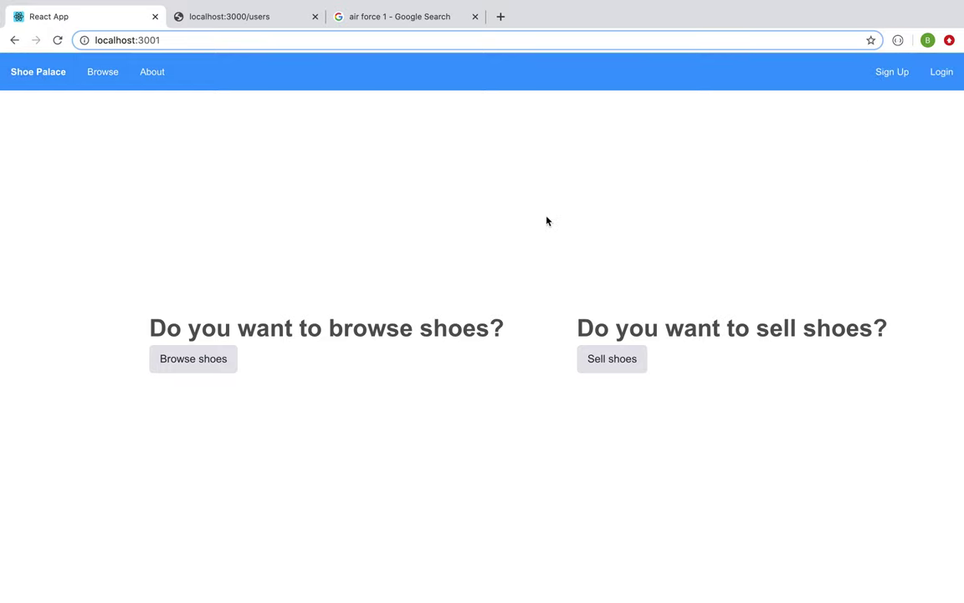